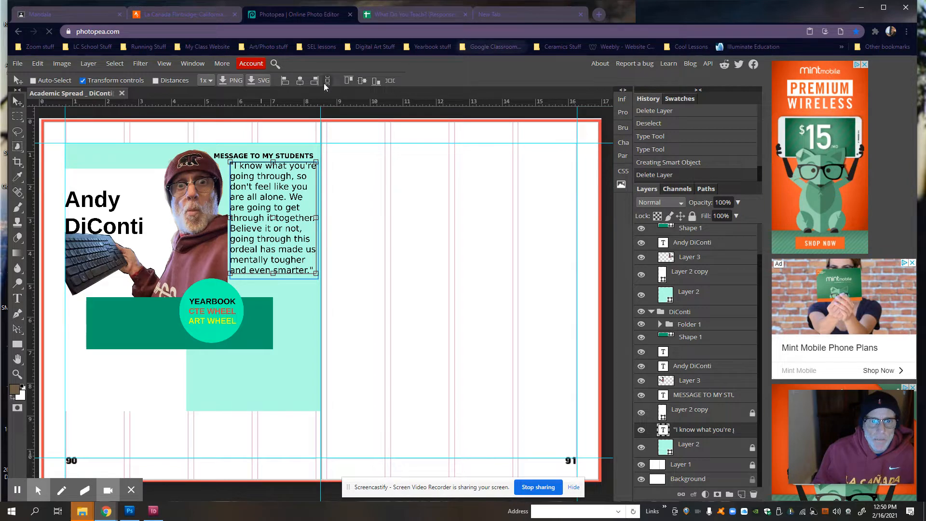
# Step: Select the teacher's whole student message in cell N25 of the survey responses sheet
pyautogui.click(428, 15)
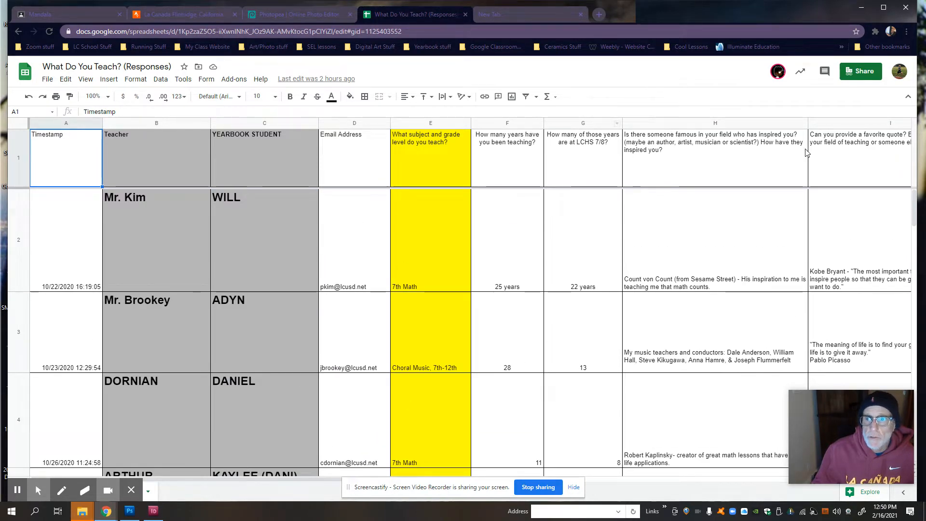
pyautogui.click(850, 152)
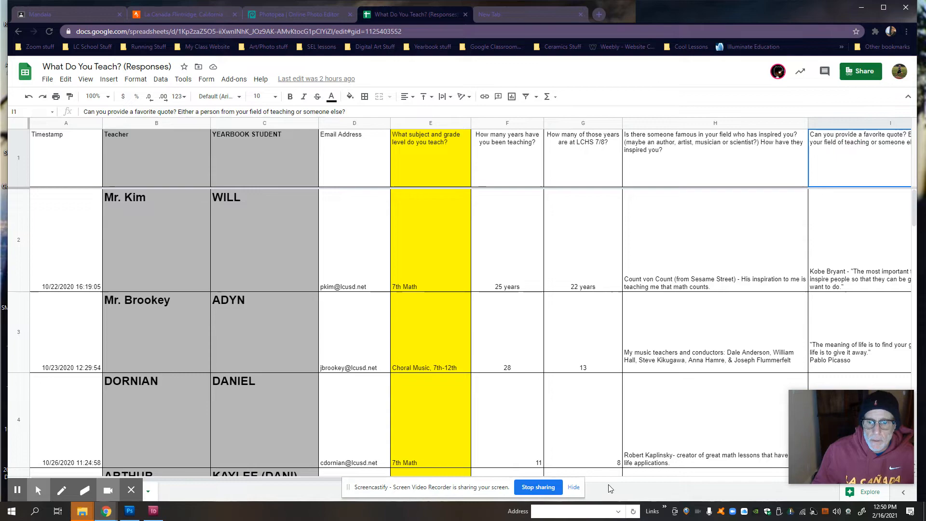
pyautogui.hscroll(3, 615, 485)
pyautogui.hscroll(7, 614, 485)
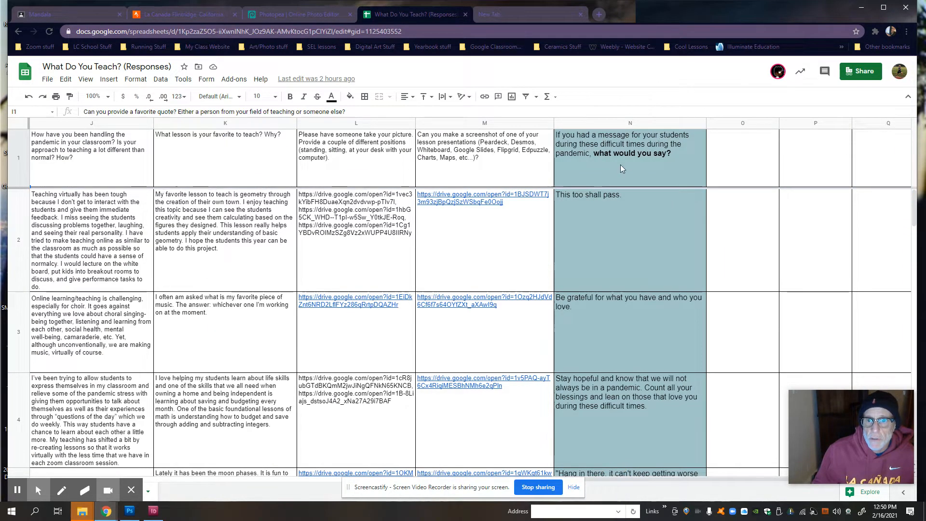
pyautogui.scroll(-3, 626, 271)
pyautogui.scroll(-4, 626, 271)
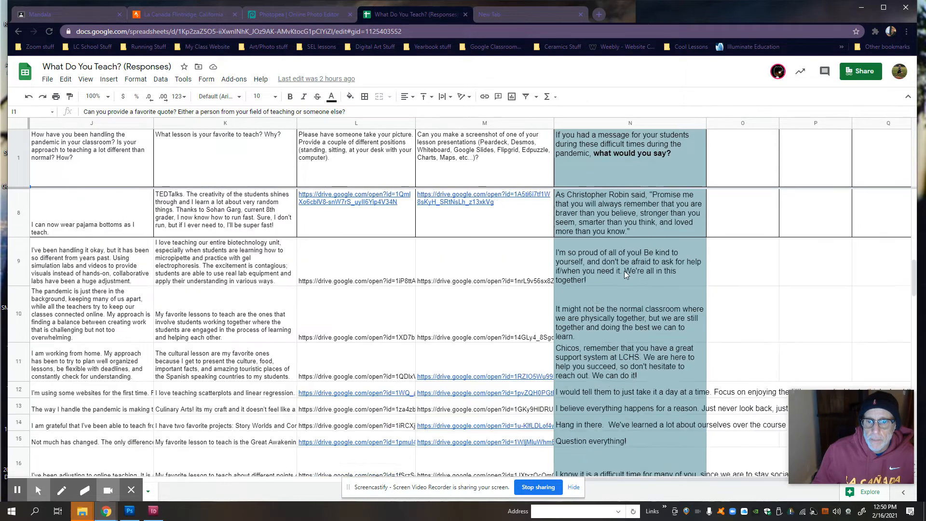
pyautogui.scroll(-3, 626, 272)
pyautogui.scroll(-5, 625, 271)
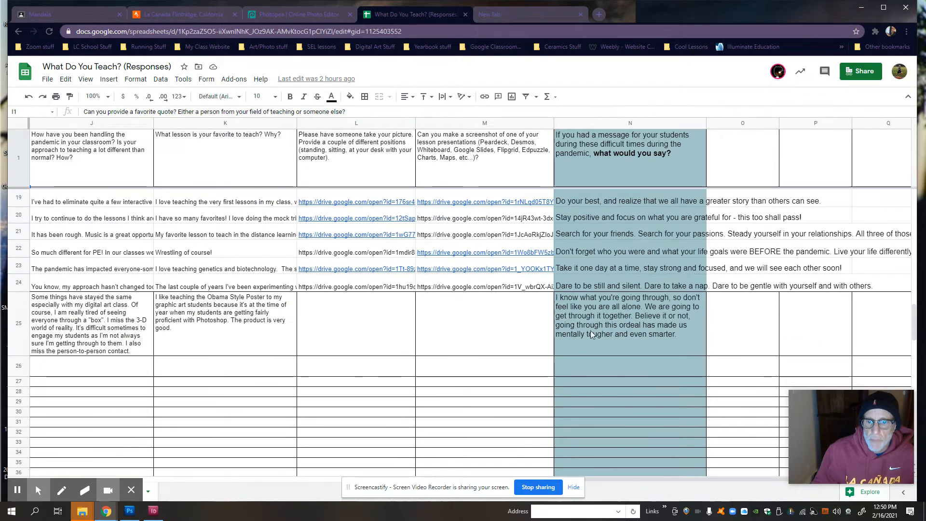
pyautogui.tripleClick(573, 305)
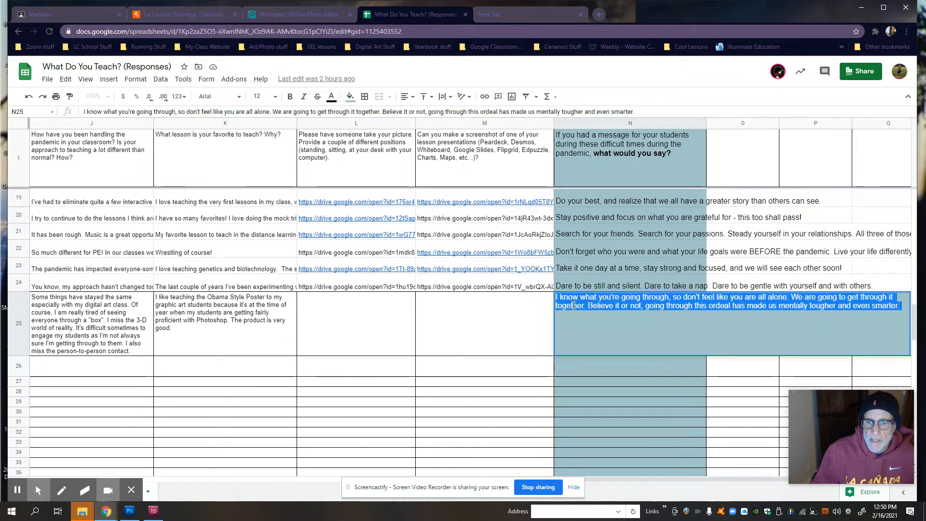
# Step: Move the quote and heading onto page 91 and shift the teacher photo further right
pyautogui.click(300, 14)
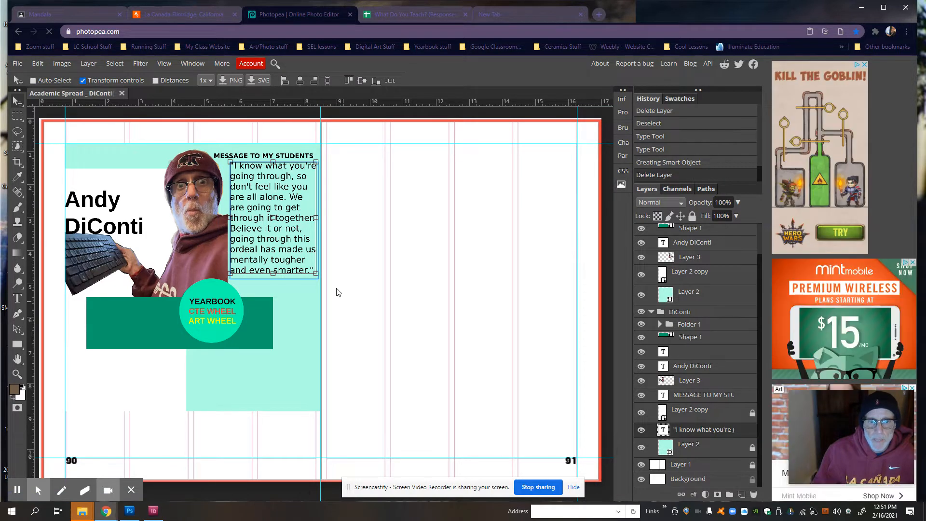
pyautogui.moveTo(279, 241); pyautogui.dragTo(409, 420)
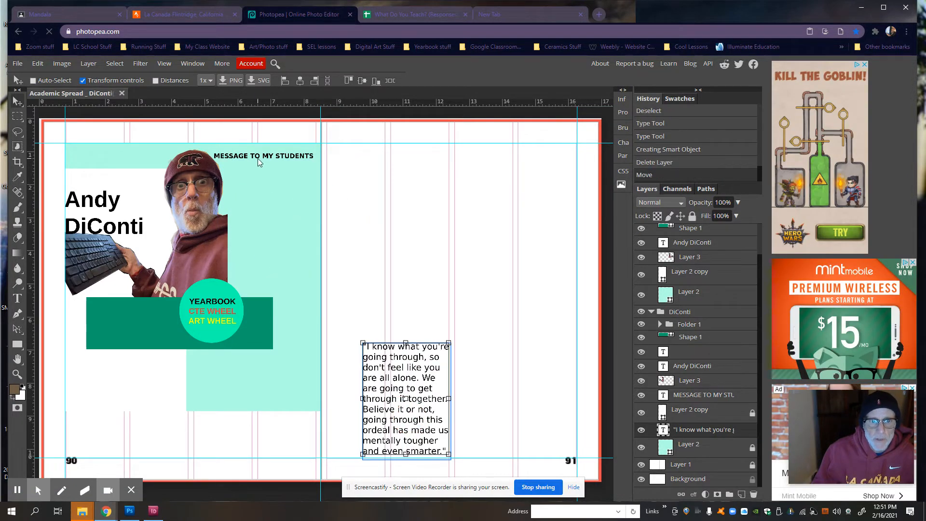
pyautogui.moveTo(266, 160); pyautogui.dragTo(438, 321)
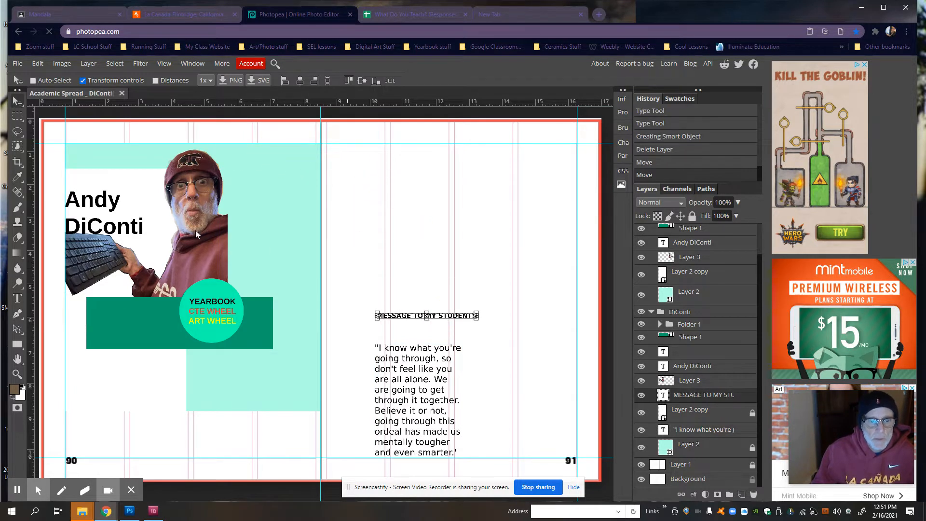
pyautogui.moveTo(203, 233); pyautogui.dragTo(295, 238)
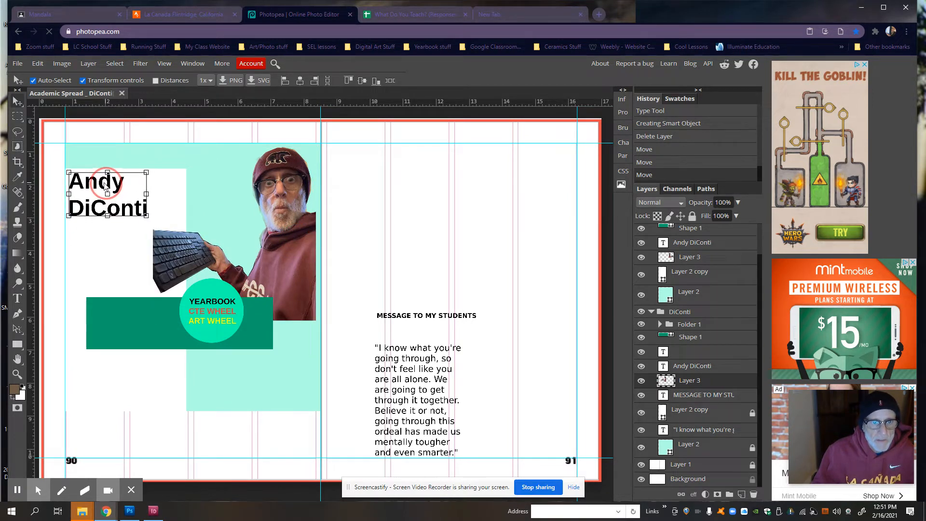
# Step: Raise the teacher's name within the panel and nudge it slightly right and down
pyautogui.moveTo(101, 205); pyautogui.dragTo(103, 187)
pyautogui.press('Right')
pyautogui.press('Right')
pyautogui.press('Down')
pyautogui.press('Right')
pyautogui.press('Right')
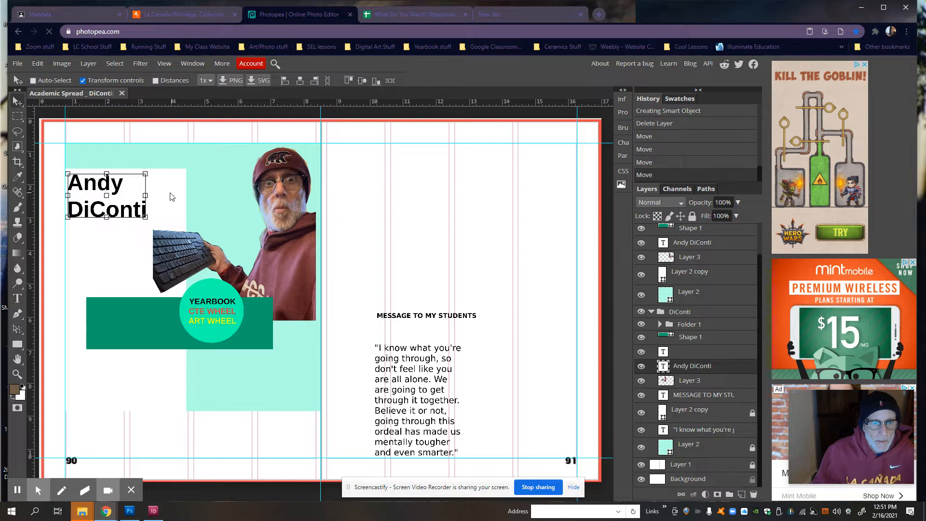
pyautogui.click(168, 201)
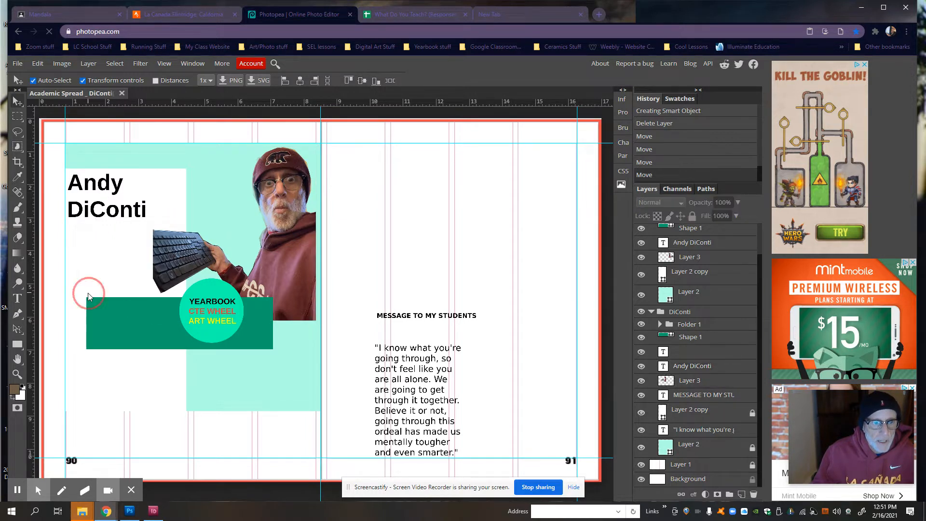
# Step: Unlock the white 'Layer 2 copy' panel and narrow it to just past the name
pyautogui.click(641, 464)
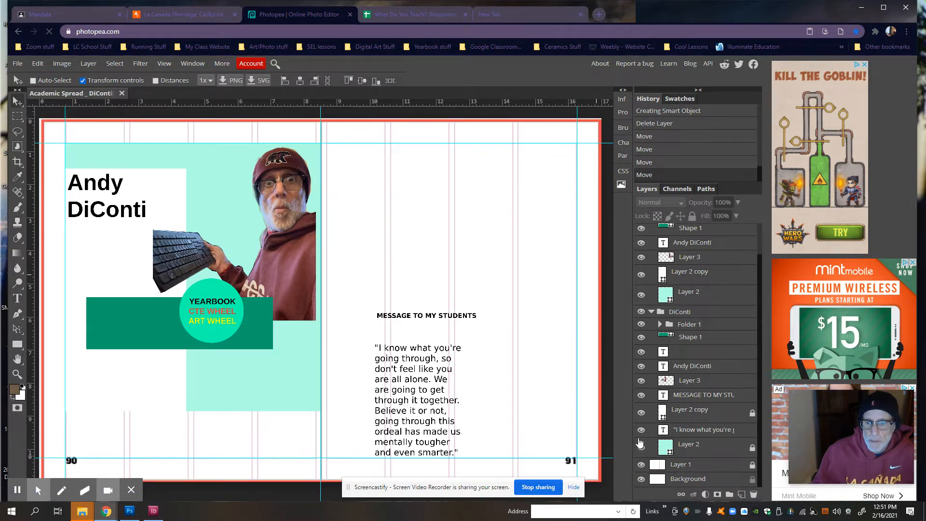
pyautogui.click(695, 411)
pyautogui.click(692, 216)
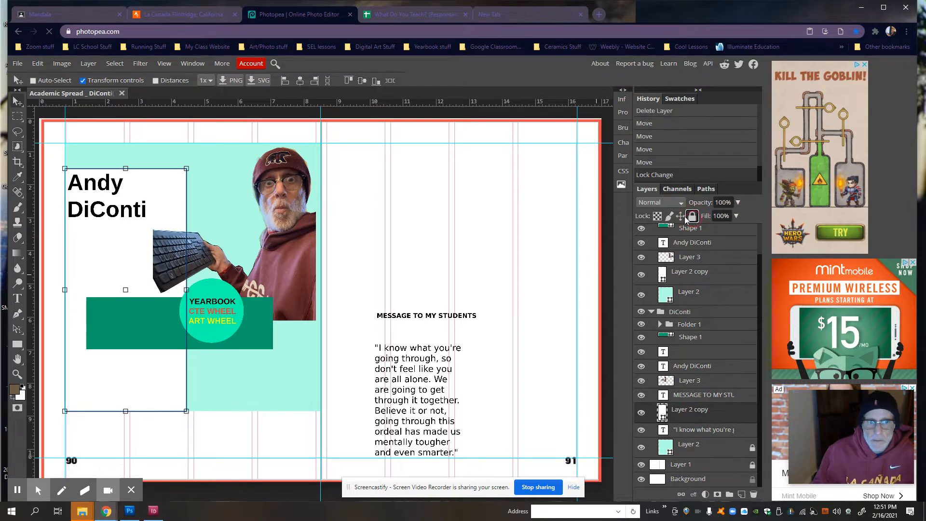
pyautogui.moveTo(186, 291); pyautogui.dragTo(150, 290)
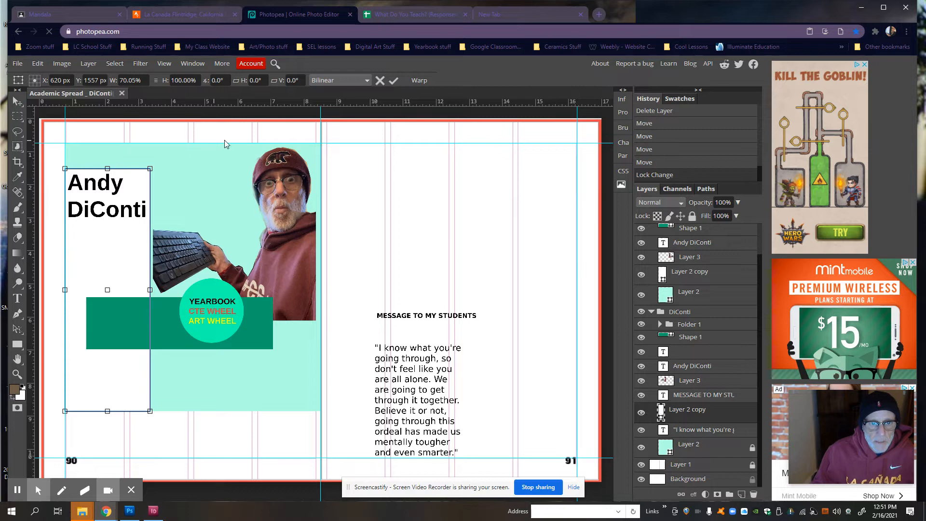
pyautogui.click(708, 395)
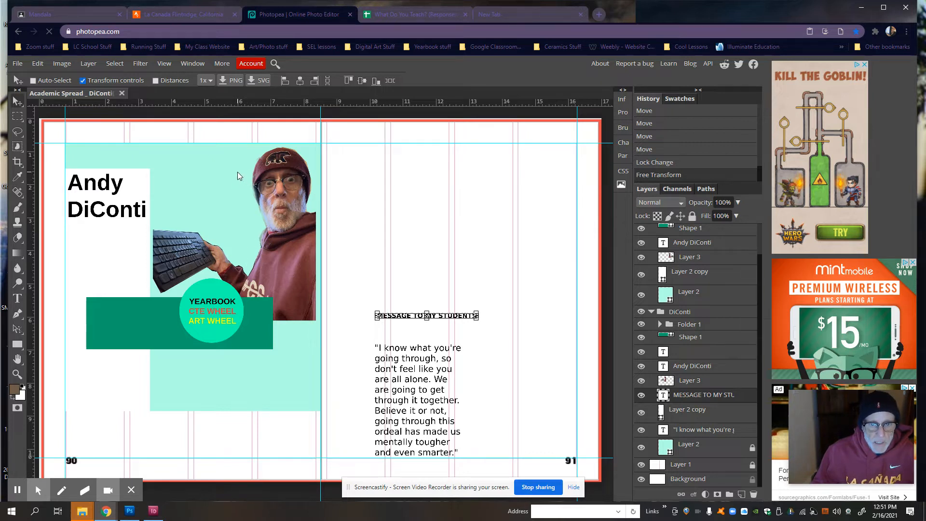
# Step: Paste the student message into a new text box above the photo, shrink it to fit and nudge it into place
pyautogui.click(17, 298)
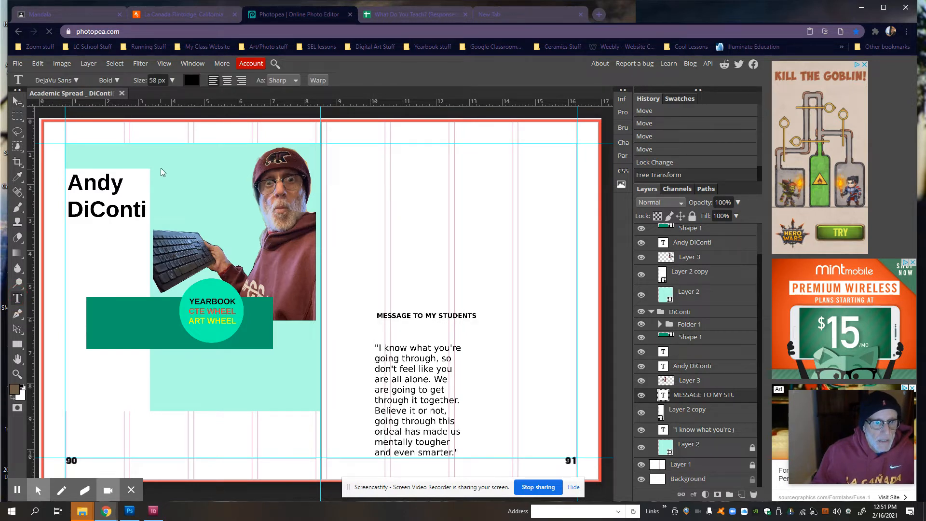
pyautogui.moveTo(159, 159); pyautogui.dragTo(250, 230)
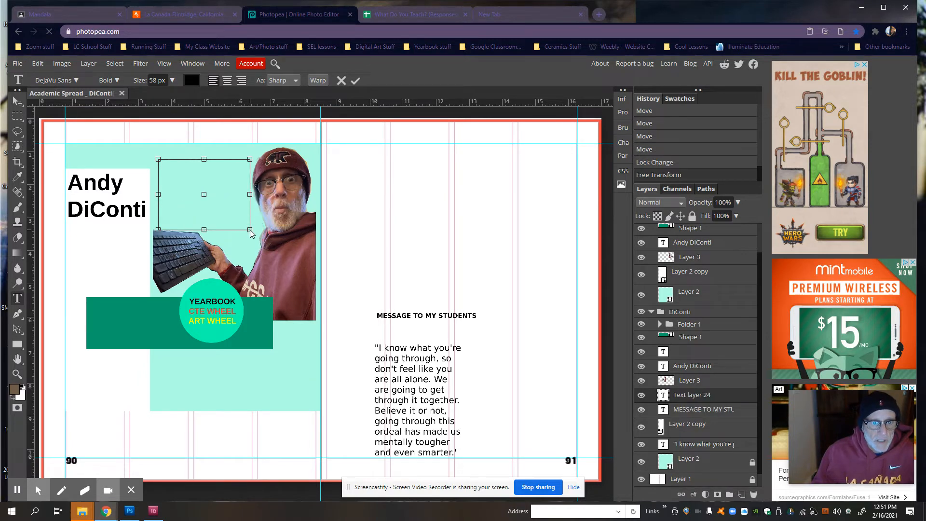
pyautogui.hotkey('ctrl', 'v')
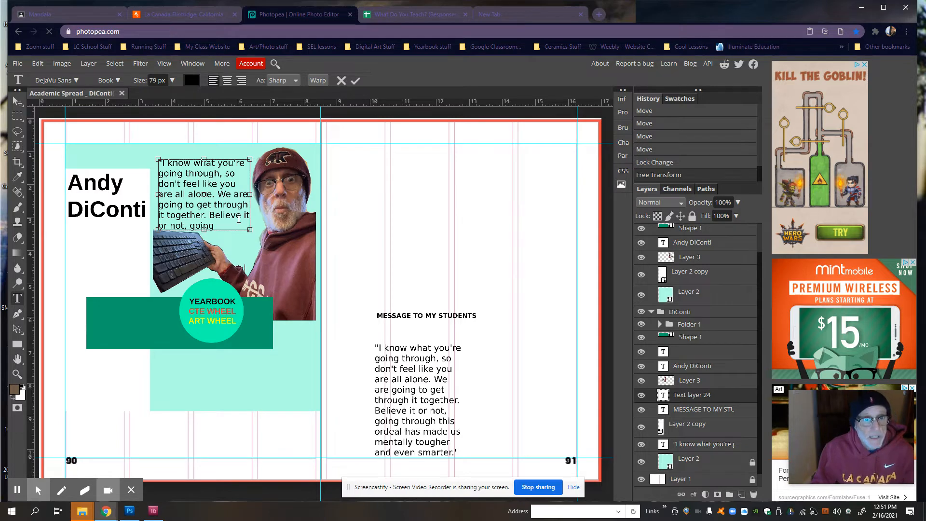
pyautogui.hotkey('ctrl', 'a')
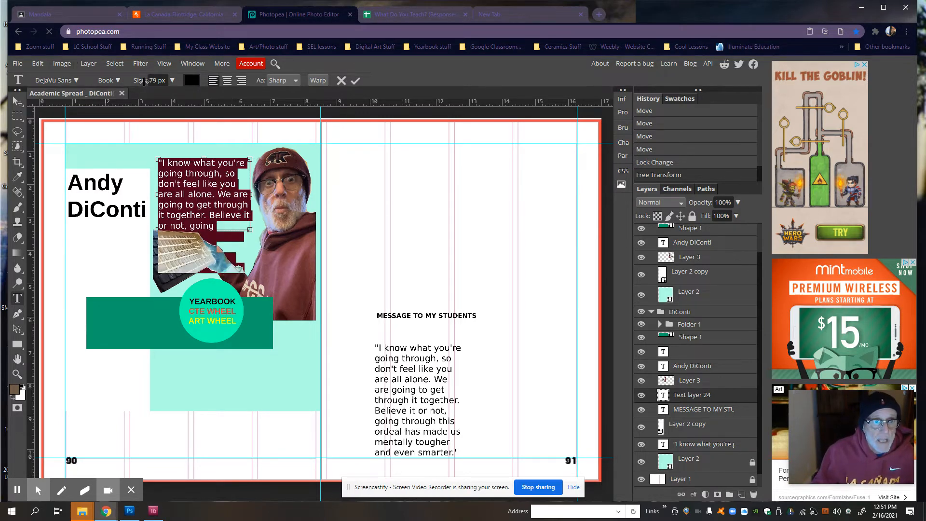
pyautogui.moveTo(144, 82); pyautogui.dragTo(136, 81)
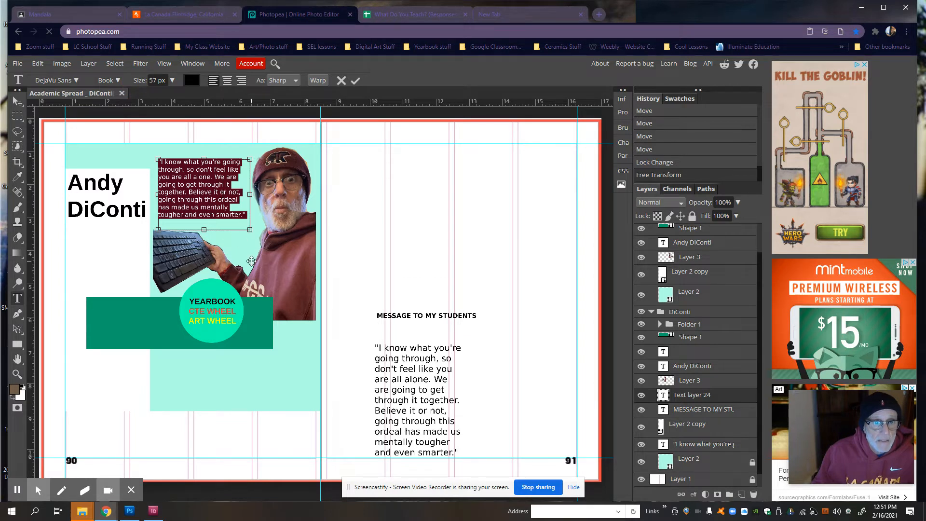
pyautogui.moveTo(251, 262); pyautogui.dragTo(255, 266)
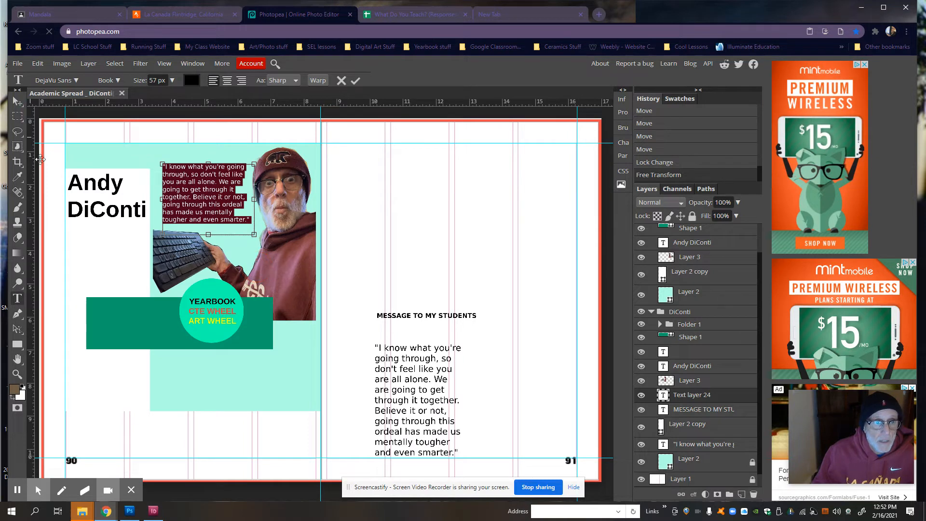
# Step: Add a 'MESSAGE TO MY STUDENTS' text line above the quote and select the whole line
pyautogui.click(18, 298)
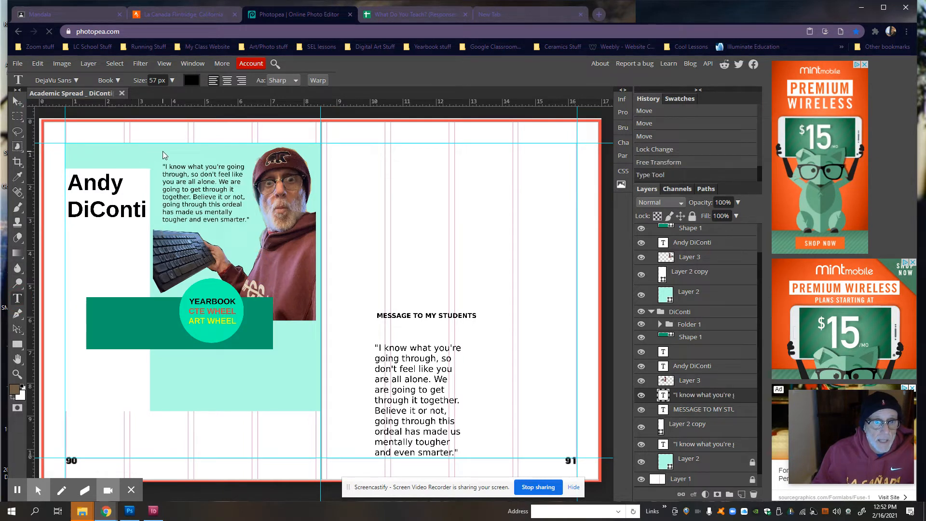
pyautogui.click(153, 152)
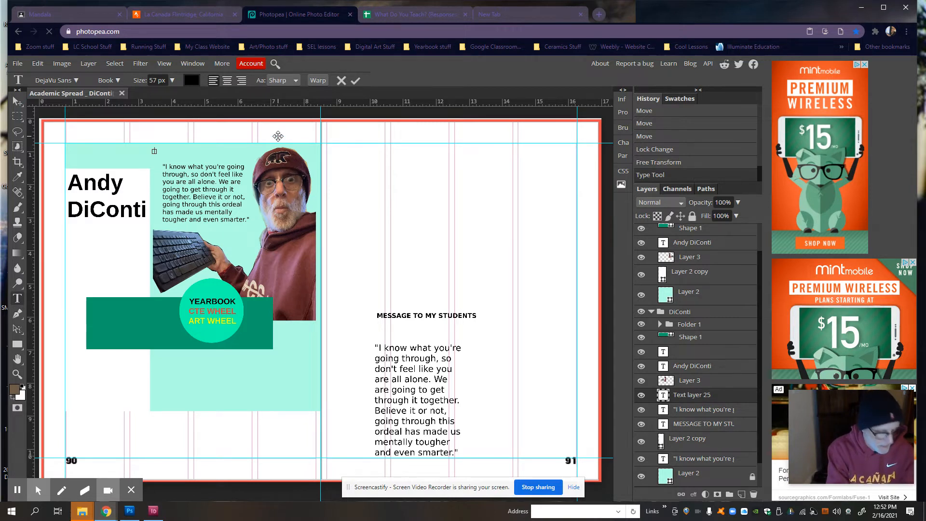
pyautogui.write('MES')
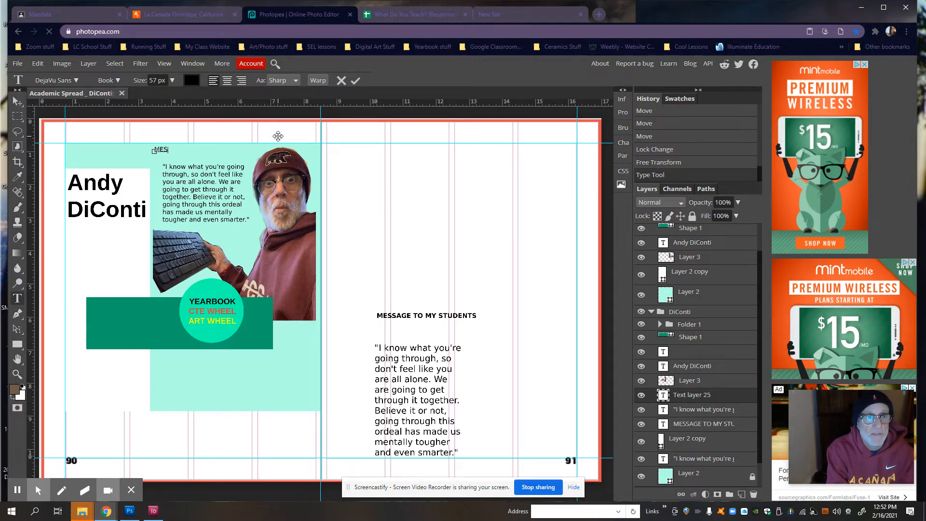
pyautogui.write('SAGE TO')
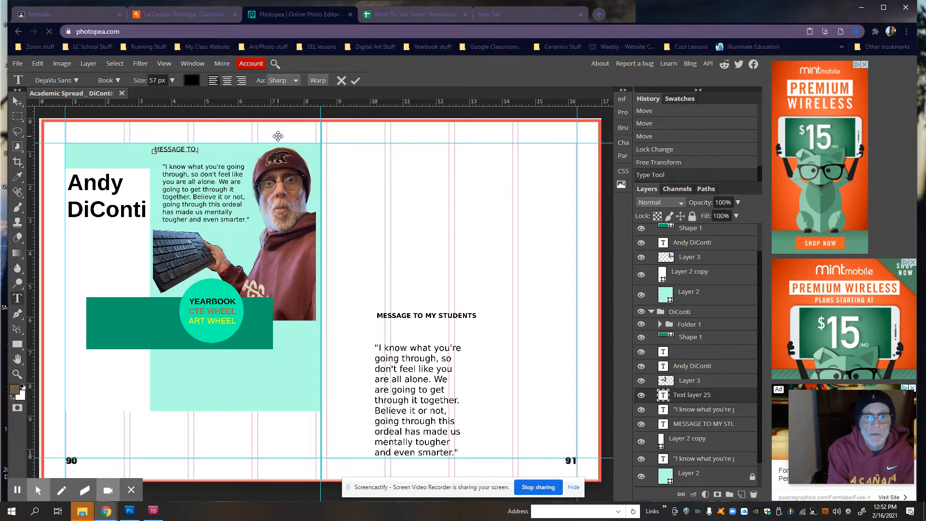
pyautogui.write('MY STUDENT')
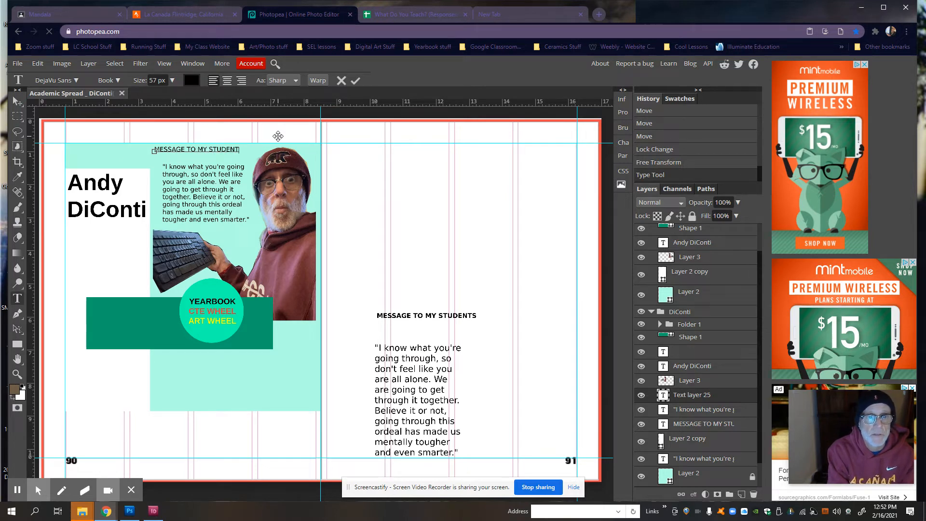
pyautogui.write('S')
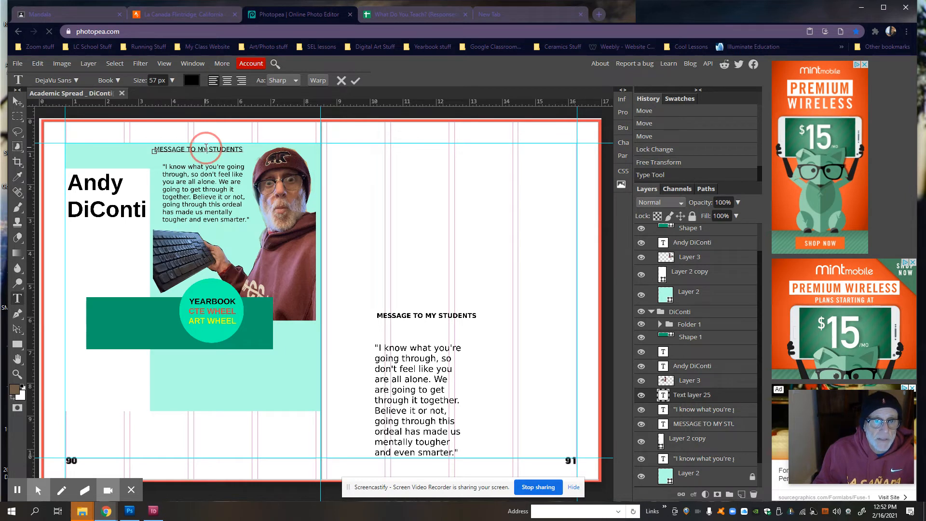
pyautogui.tripleClick(206, 149)
pyautogui.doubleClick(206, 149)
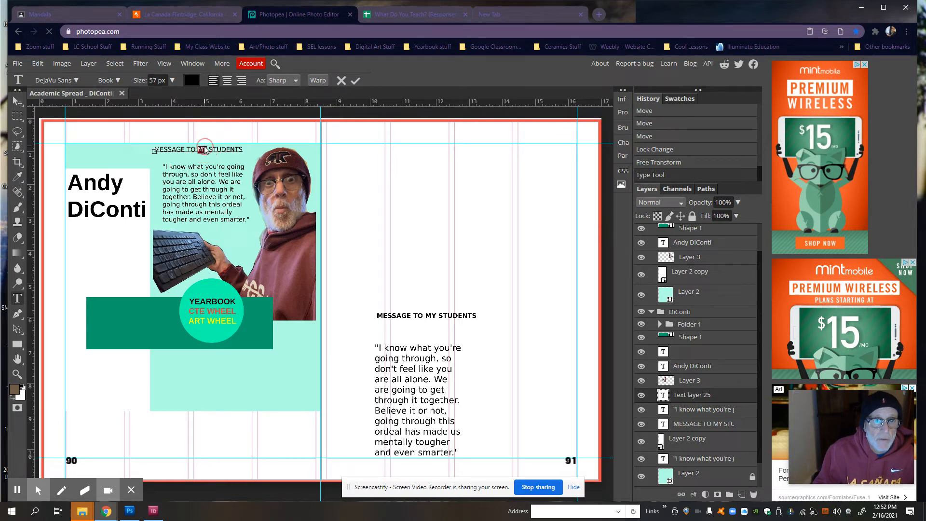
pyautogui.moveTo(246, 149); pyautogui.dragTo(157, 149)
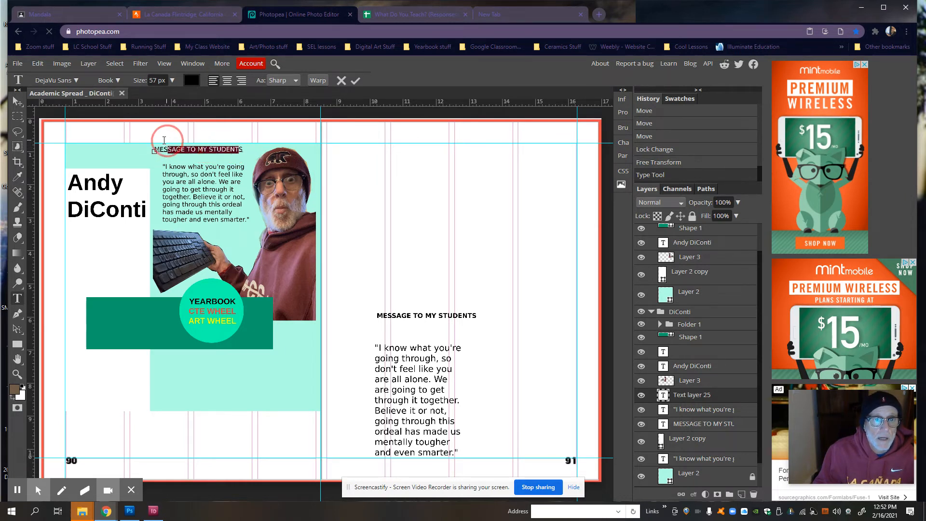
pyautogui.hotkey('ctrl', 'v')
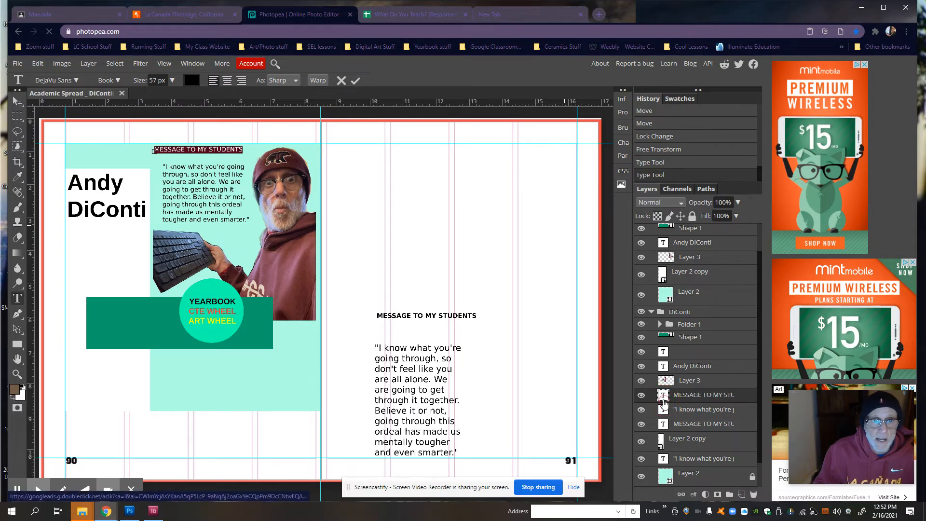
# Step: Set the heading in Distant Galaxy at 68 px and commit the edit
pyautogui.click(76, 82)
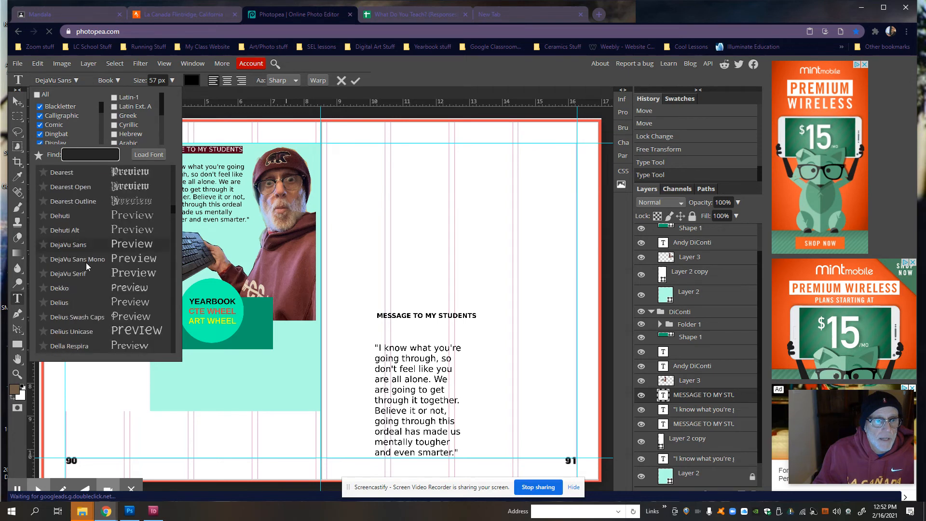
pyautogui.scroll(-2, 86, 266)
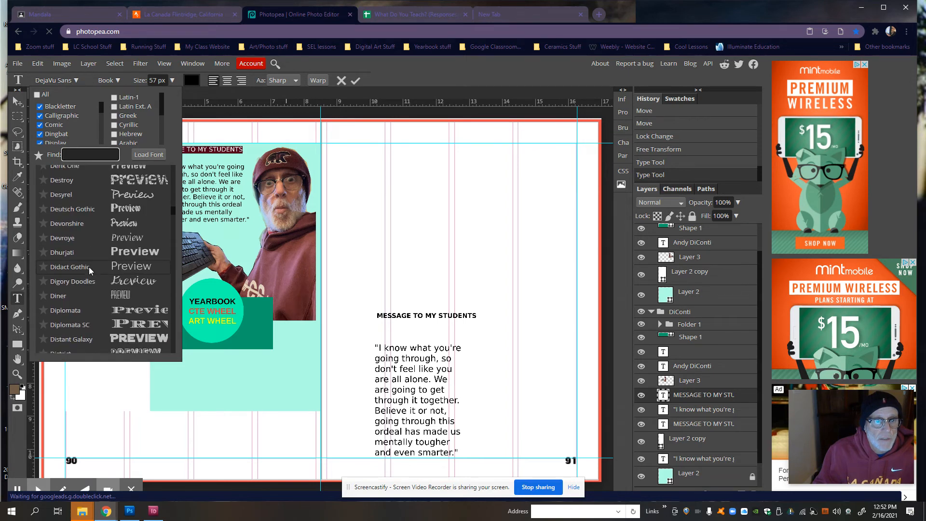
pyautogui.scroll(-1, 91, 271)
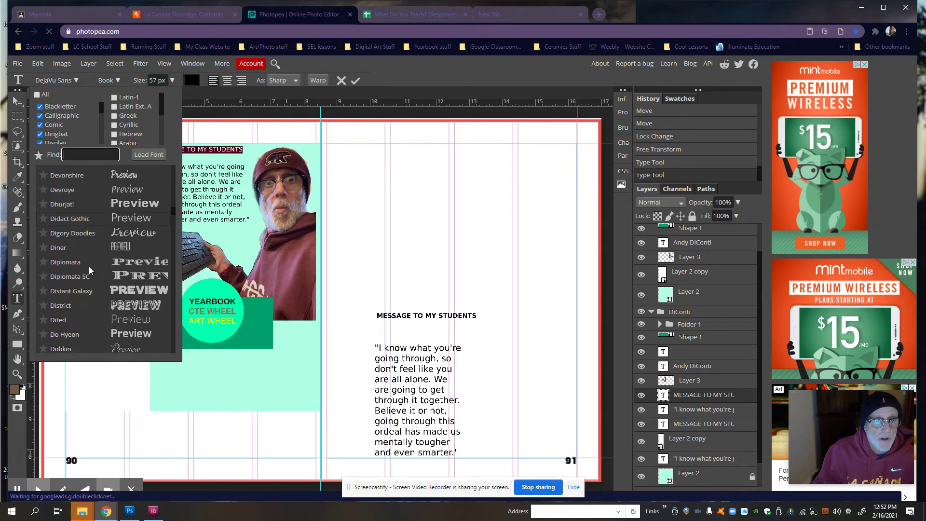
pyautogui.click(124, 291)
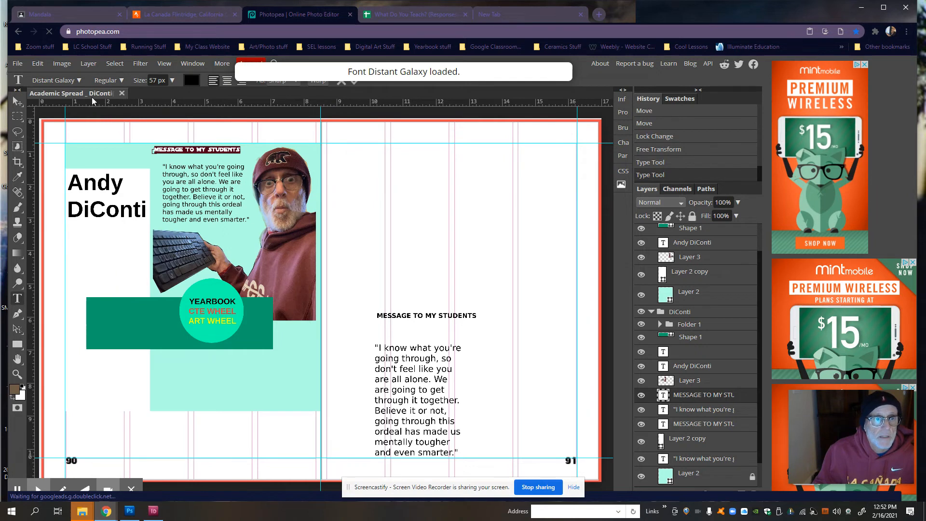
pyautogui.moveTo(134, 80); pyautogui.dragTo(141, 80)
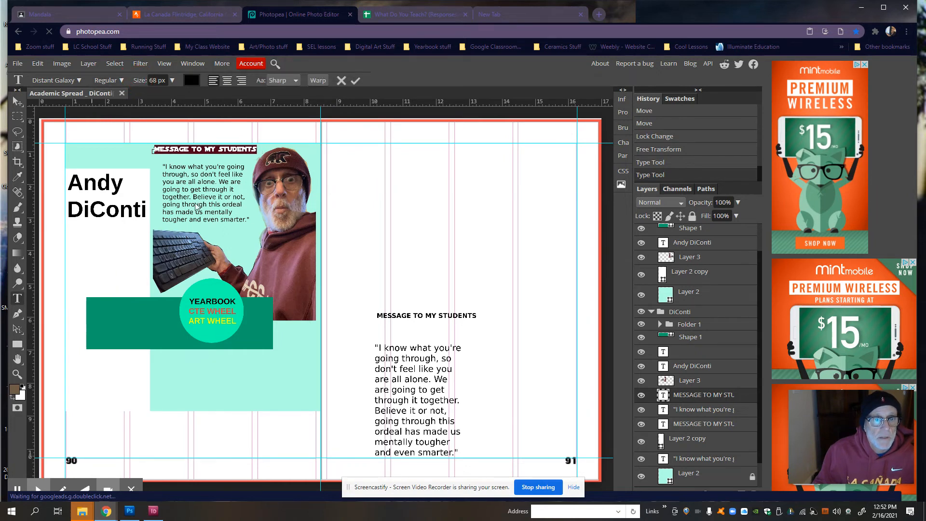
pyautogui.moveTo(217, 219); pyautogui.dragTo(215, 226)
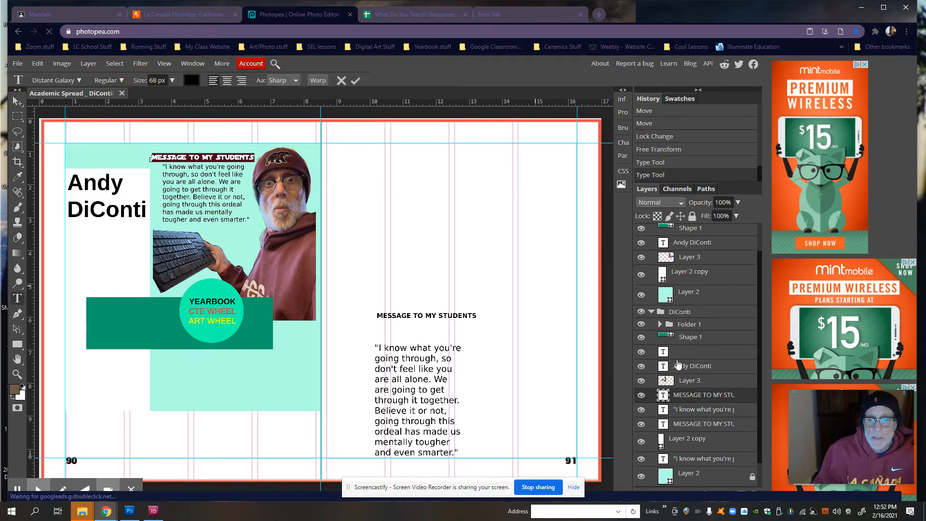
pyautogui.click(726, 395)
pyautogui.click(724, 412)
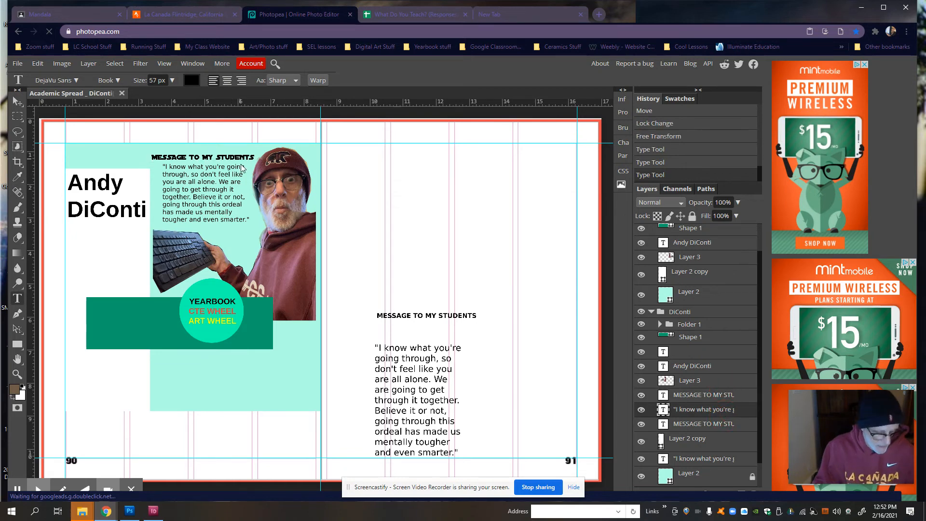
pyautogui.scroll(2, 189, 149)
pyautogui.scroll(1, 188, 149)
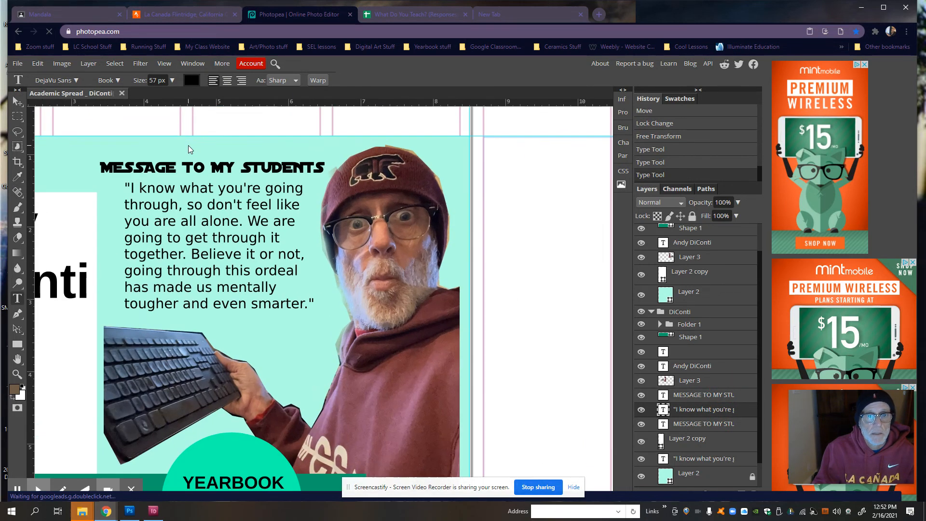
pyautogui.scroll(-1, 189, 149)
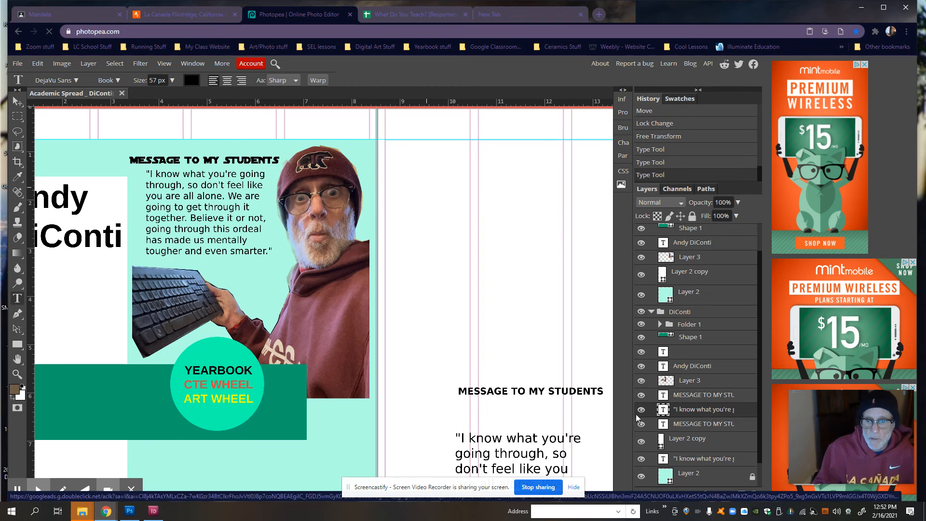